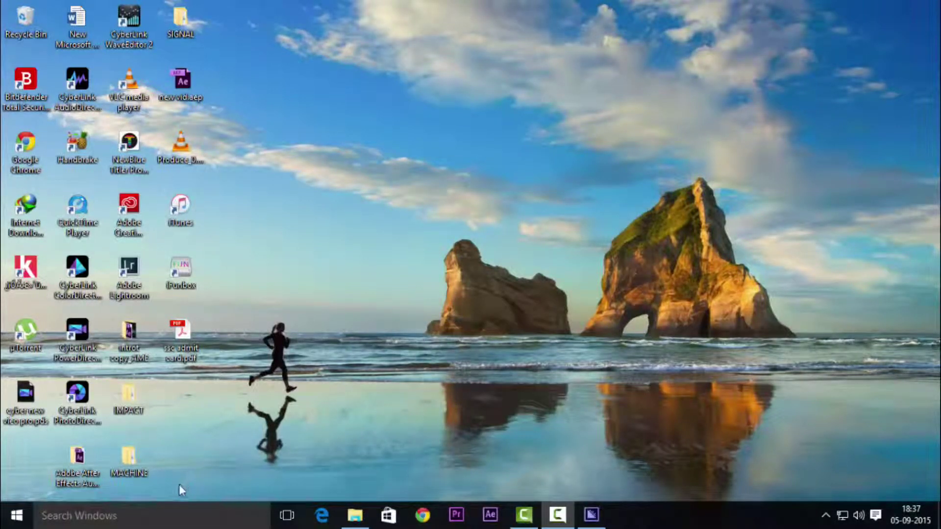
# Search Windows for 'media' to locate Adobe Media Encoder CC 2015.
pyautogui.click(171, 513)
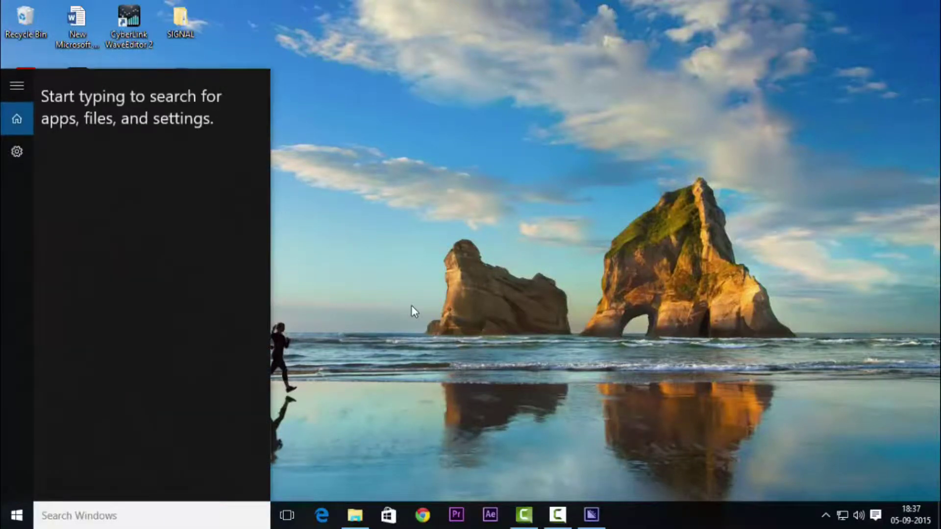
pyautogui.write('med')
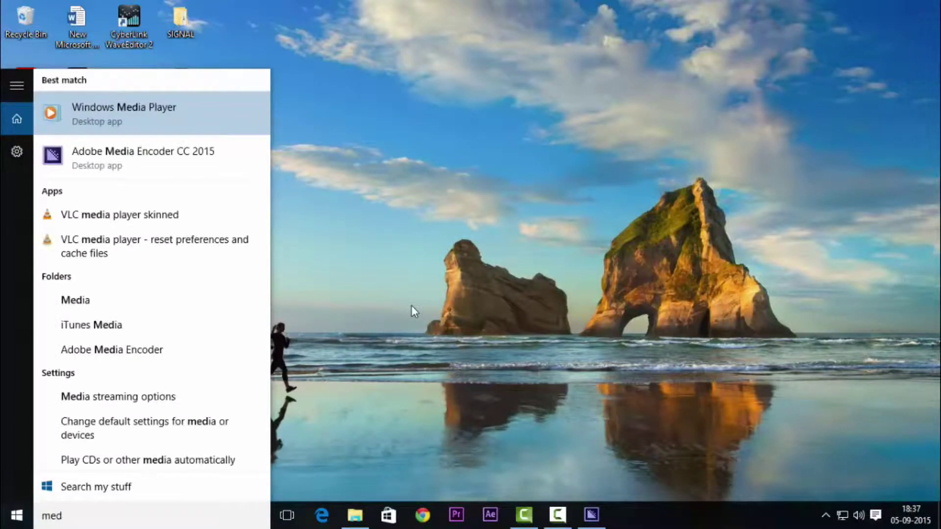
pyautogui.write('ia')
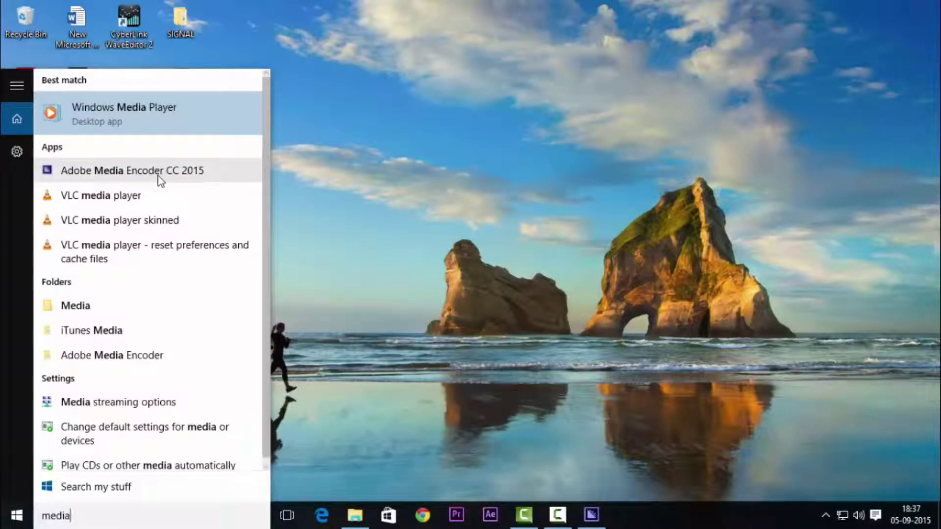
# Launch Adobe Media Encoder CC 2015 and add IMG_0264.mp4 to the queue.
pyautogui.click(502, 339)
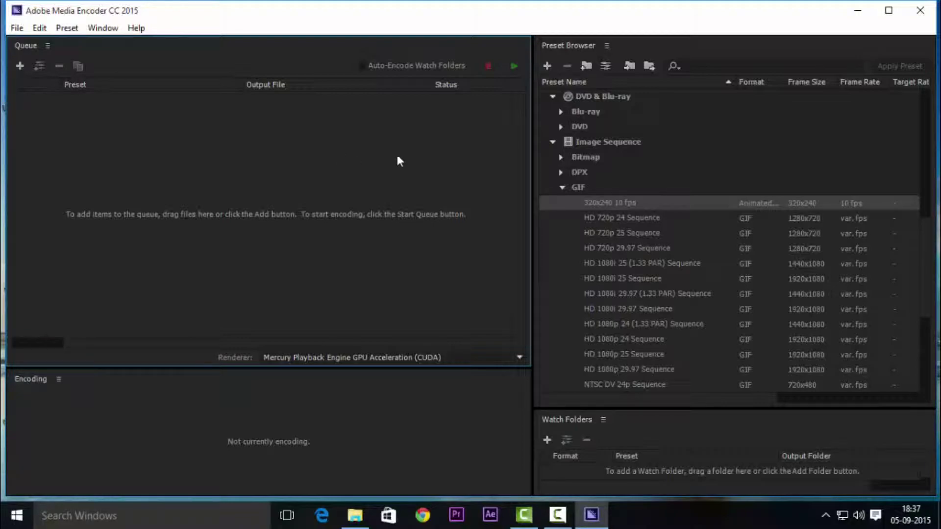
pyautogui.click(20, 66)
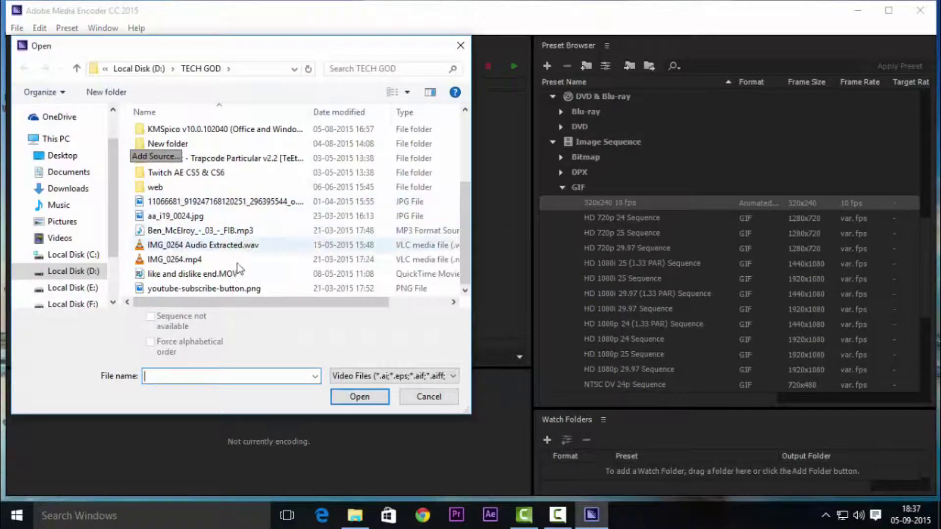
pyautogui.click(186, 259)
pyautogui.click(349, 395)
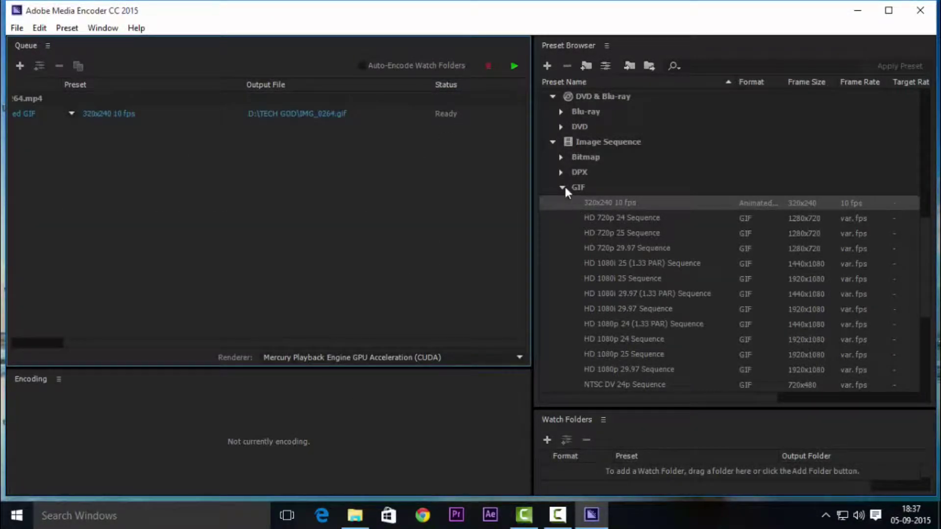
pyautogui.click(562, 188)
pyautogui.scroll(5, 636, 210)
pyautogui.scroll(-1, 637, 211)
pyautogui.scroll(-6, 637, 211)
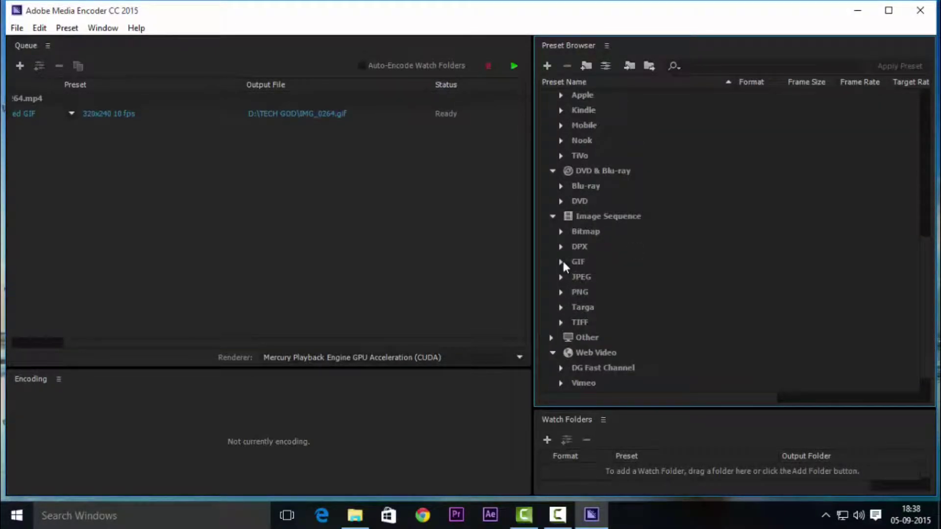
pyautogui.click(562, 263)
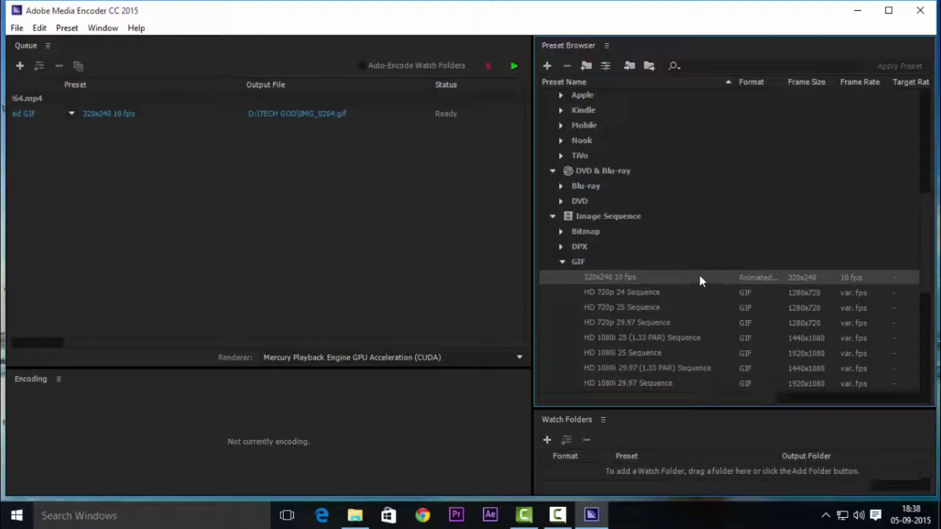
pyautogui.moveTo(747, 277); pyautogui.dragTo(253, 114)
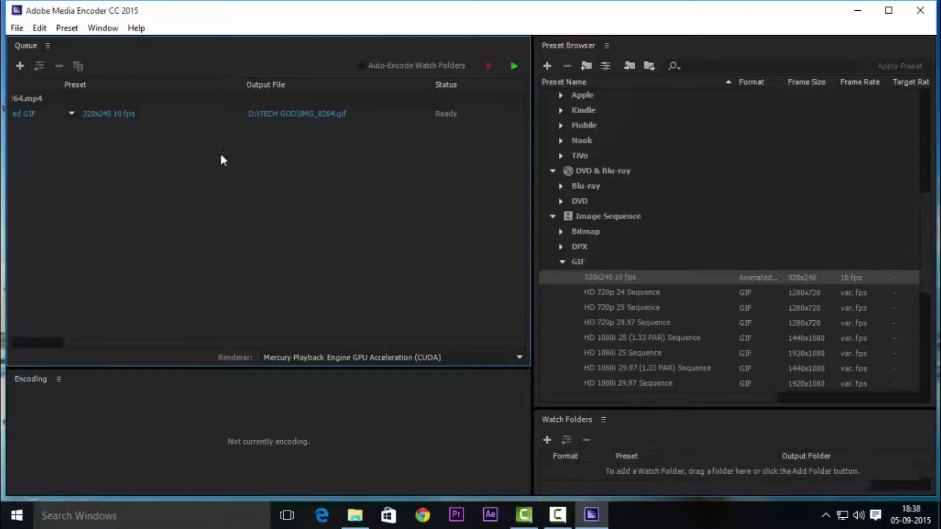
# Save the GIF output to the Desktop, start the queue, and minimize the encoder.
pyautogui.click(71, 114)
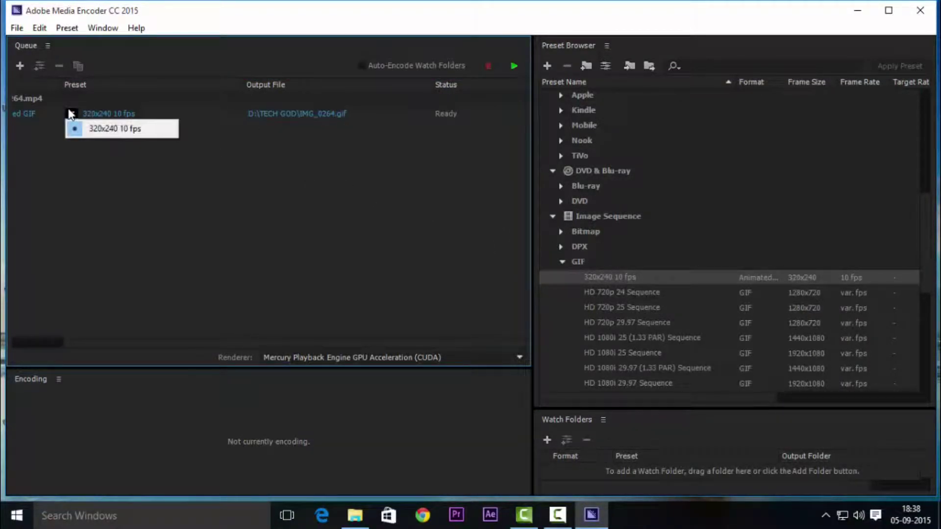
pyautogui.click(71, 113)
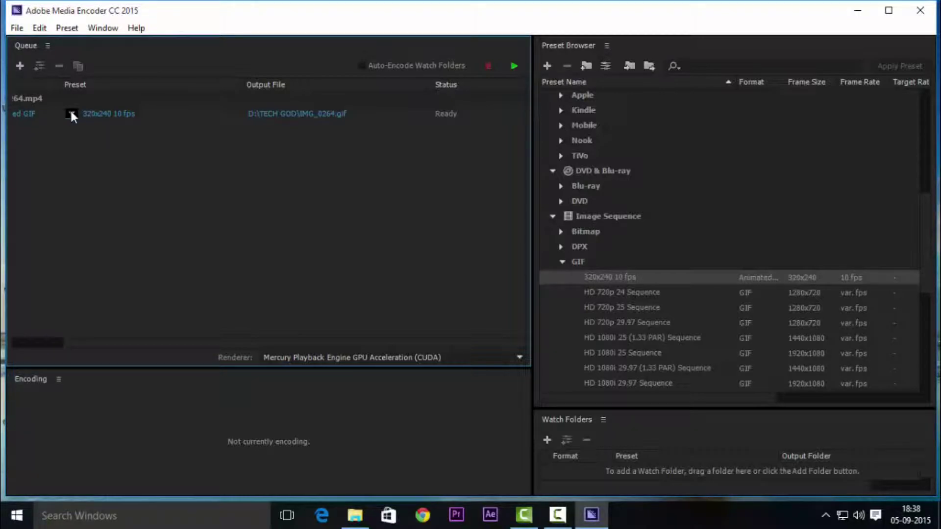
pyautogui.click(322, 116)
pyautogui.click(61, 133)
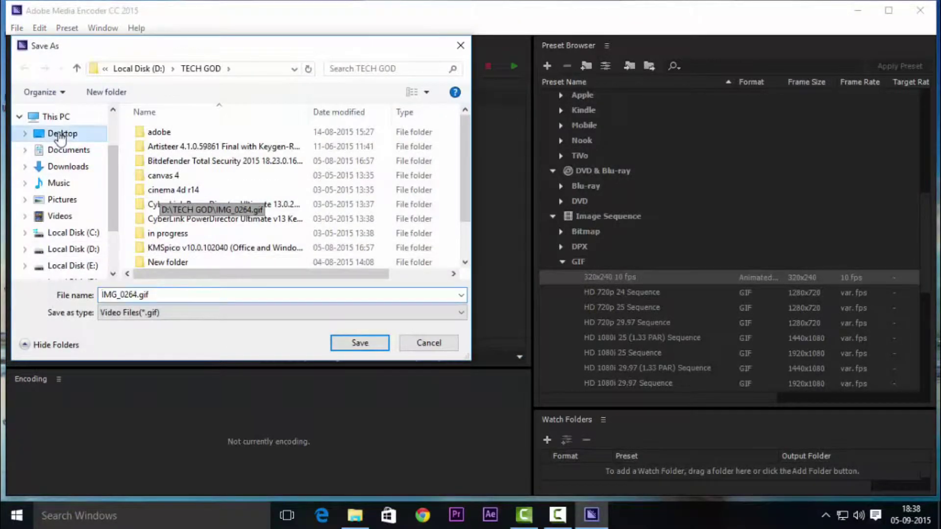
pyautogui.click(357, 342)
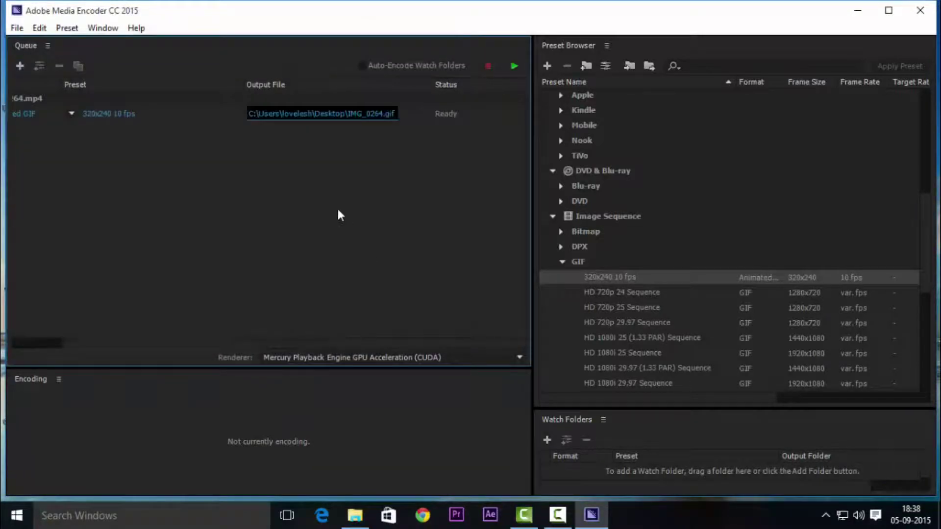
pyautogui.click(512, 66)
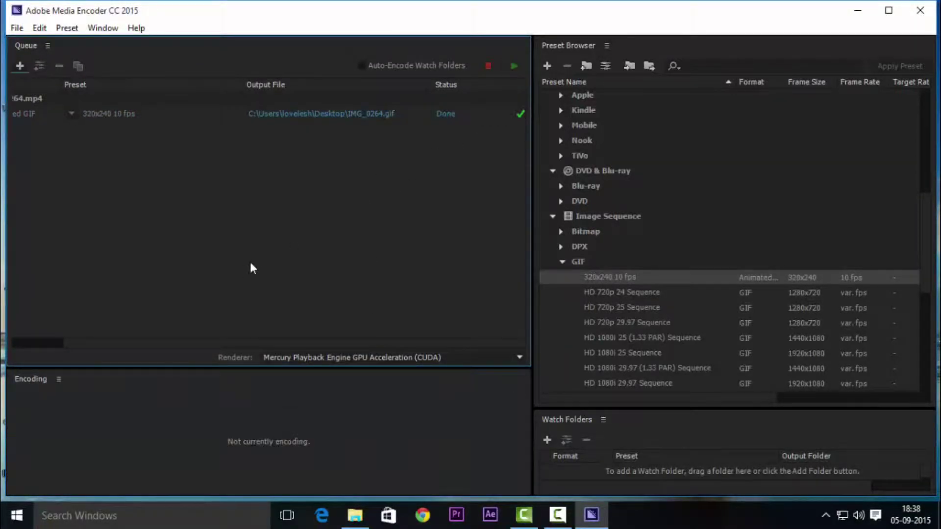
pyautogui.click(858, 10)
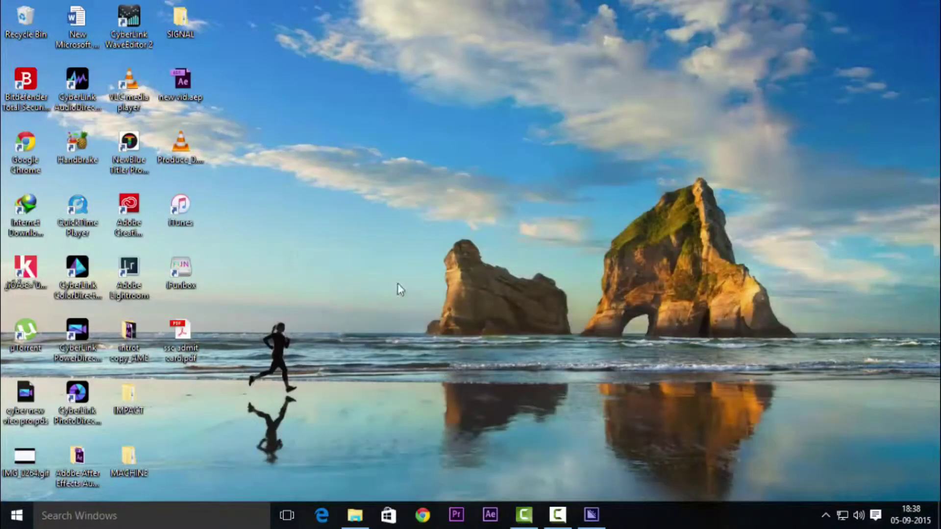
pyautogui.rightClick(23, 460)
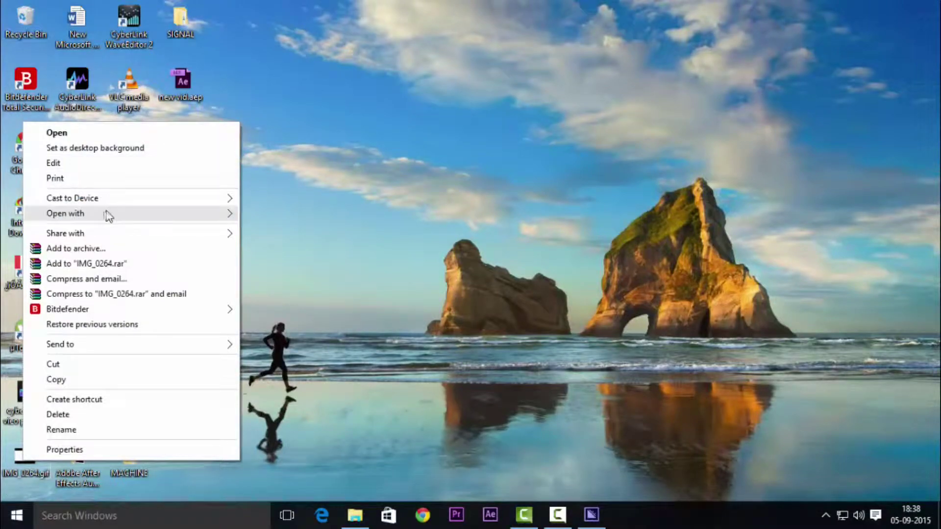
pyautogui.moveTo(175, 214)
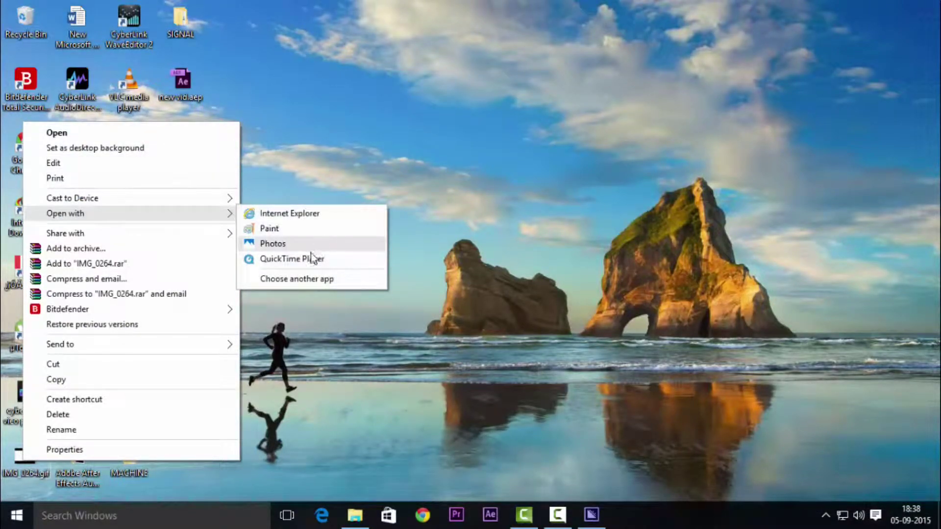
pyautogui.click(276, 228)
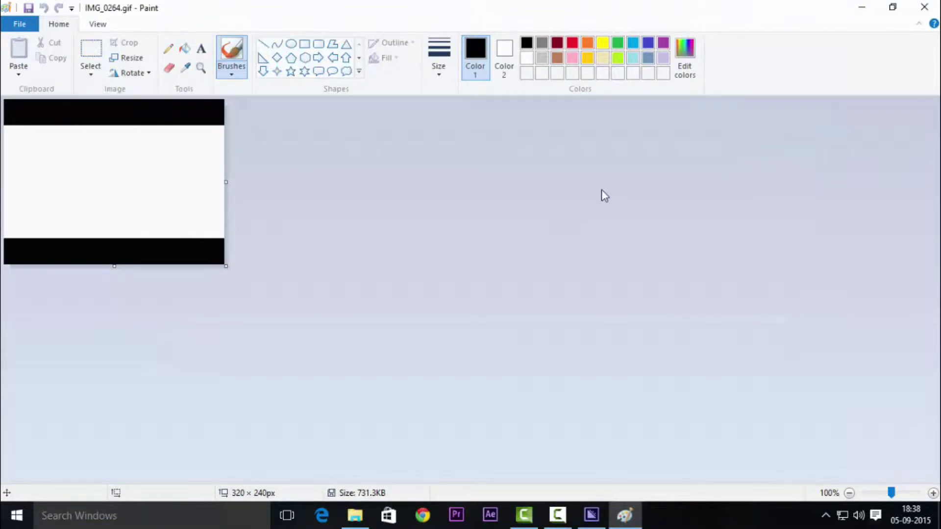
pyautogui.click(935, 13)
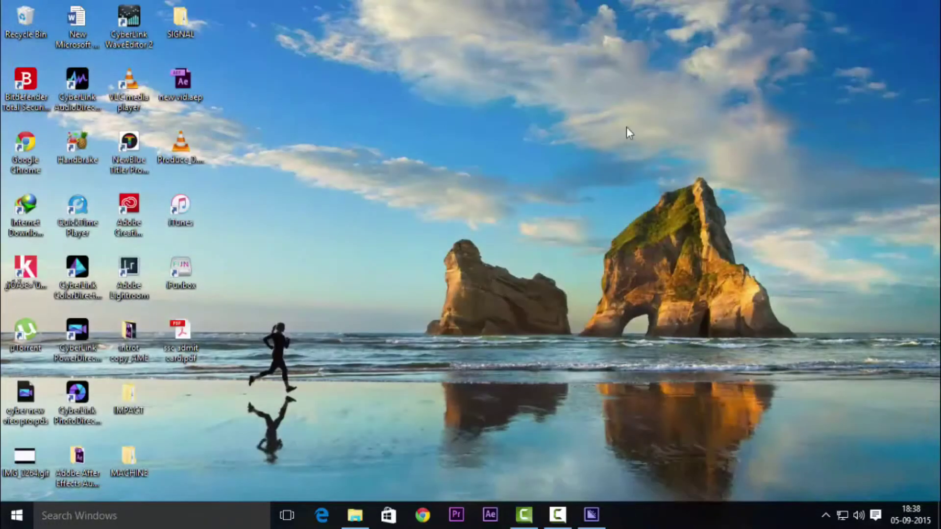
pyautogui.rightClick(39, 453)
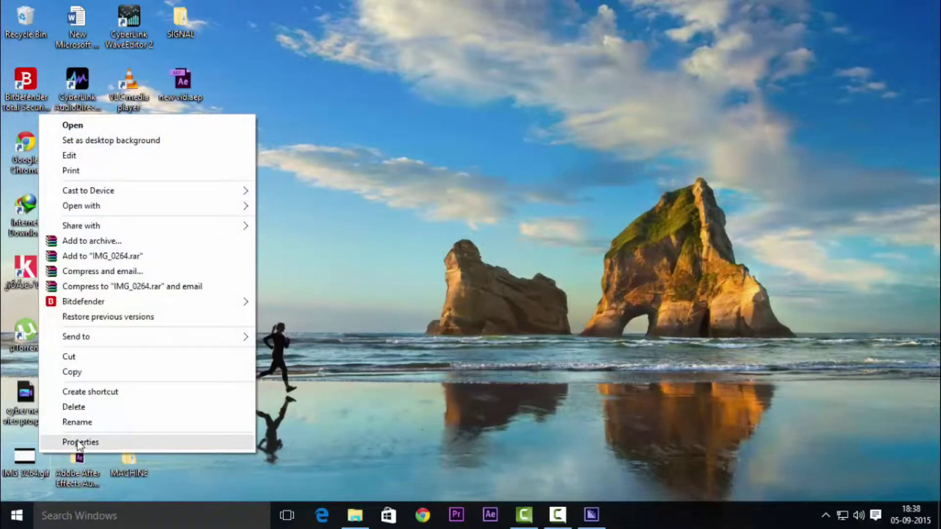
pyautogui.click(78, 442)
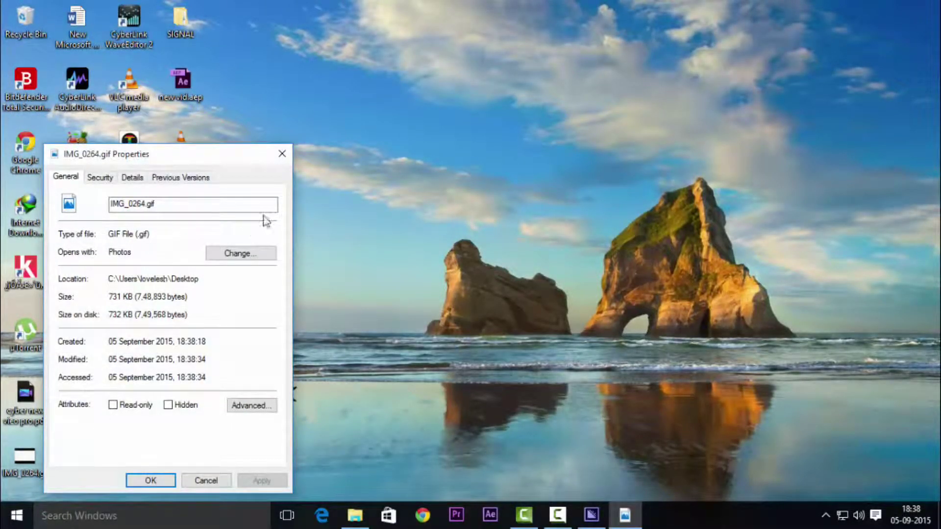
pyautogui.click(282, 154)
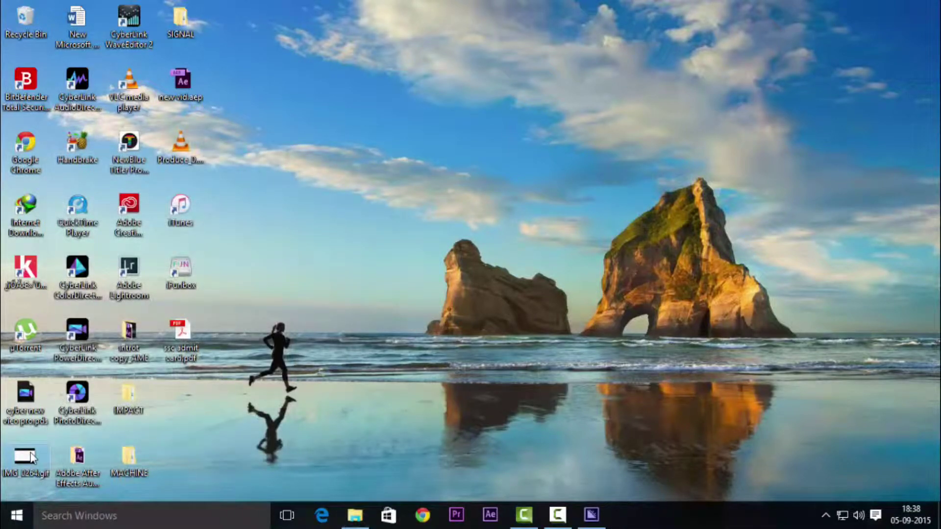
pyautogui.rightClick(32, 456)
pyautogui.moveTo(180, 206)
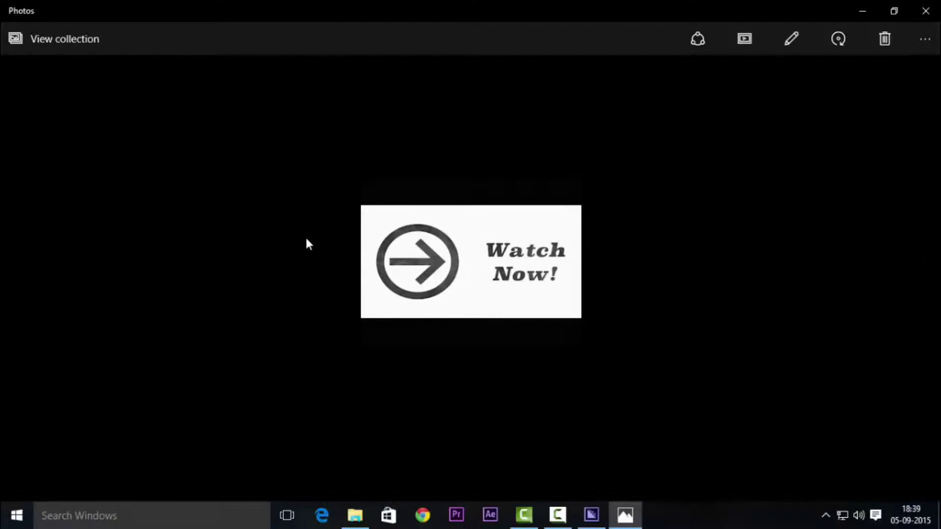
pyautogui.click(926, 11)
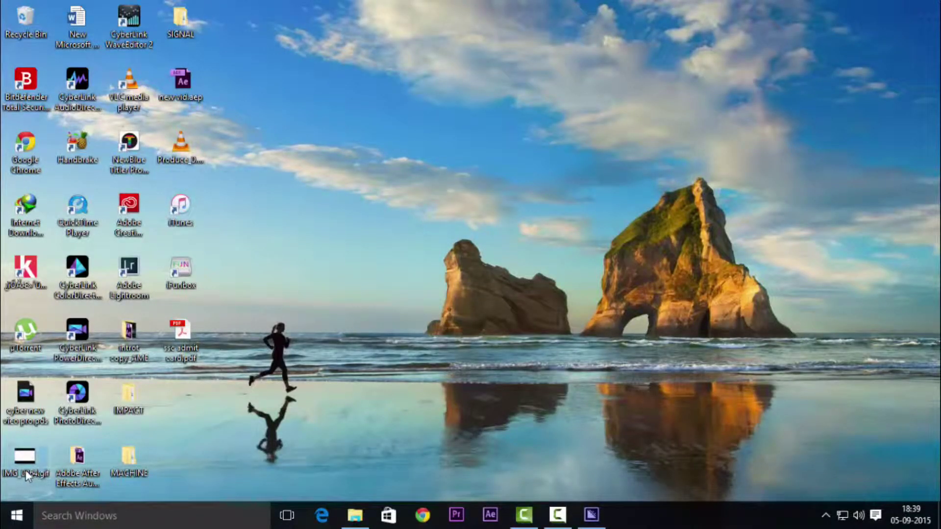
# Refresh the desktop and switch to the untitled Camtasia Studio project.
pyautogui.rightClick(368, 263)
pyautogui.click(407, 301)
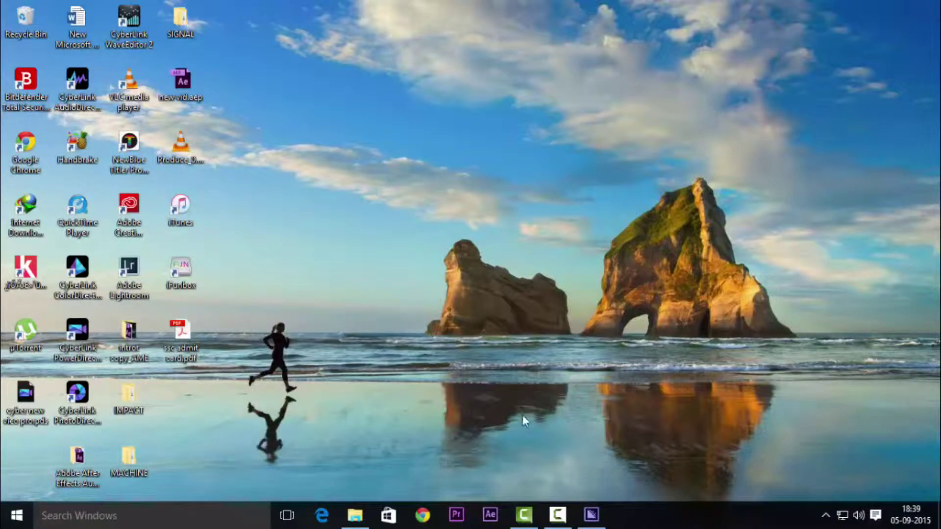
pyautogui.click(524, 514)
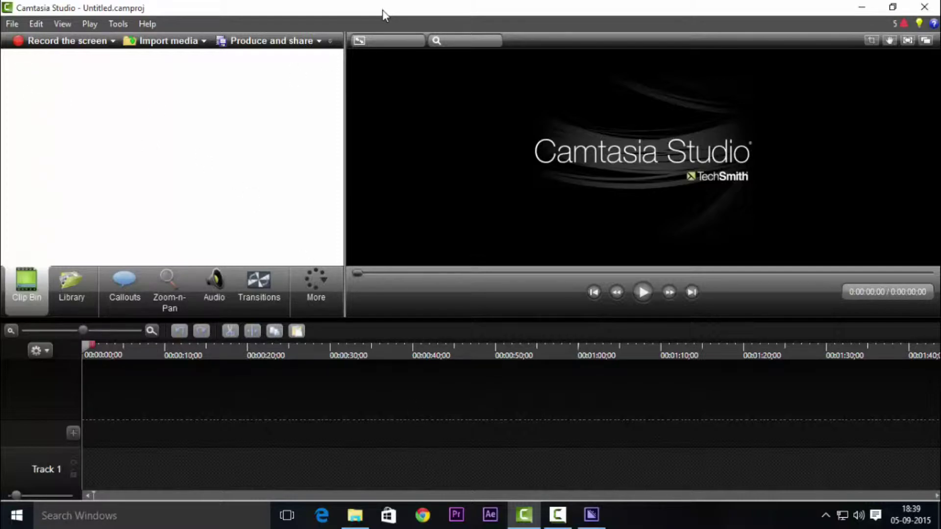
pyautogui.rightClick(118, 159)
pyautogui.click(268, 105)
# Import IMG_0264.mp4 from D:\TECH GOD into the Camtasia clip bin.
pyautogui.rightClick(67, 134)
pyautogui.click(152, 142)
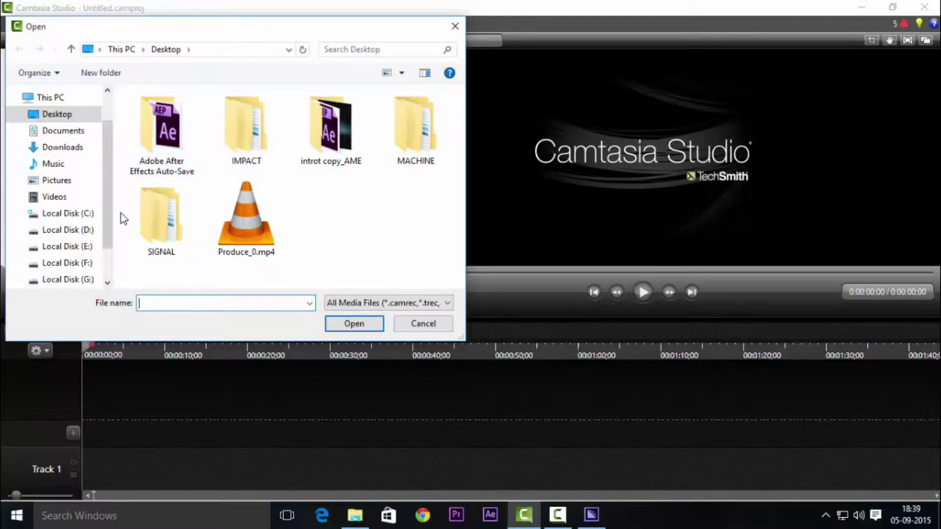
pyautogui.click(83, 231)
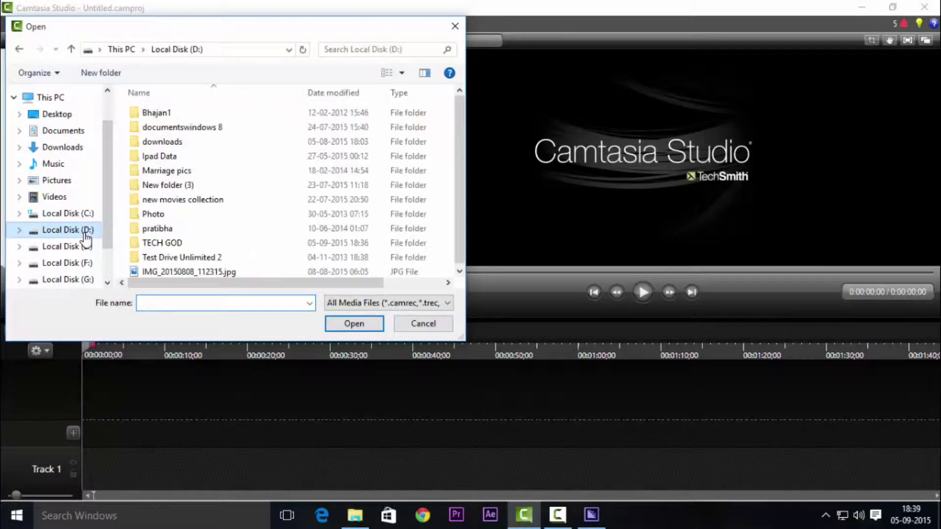
pyautogui.doubleClick(149, 243)
pyautogui.scroll(-3, 210, 227)
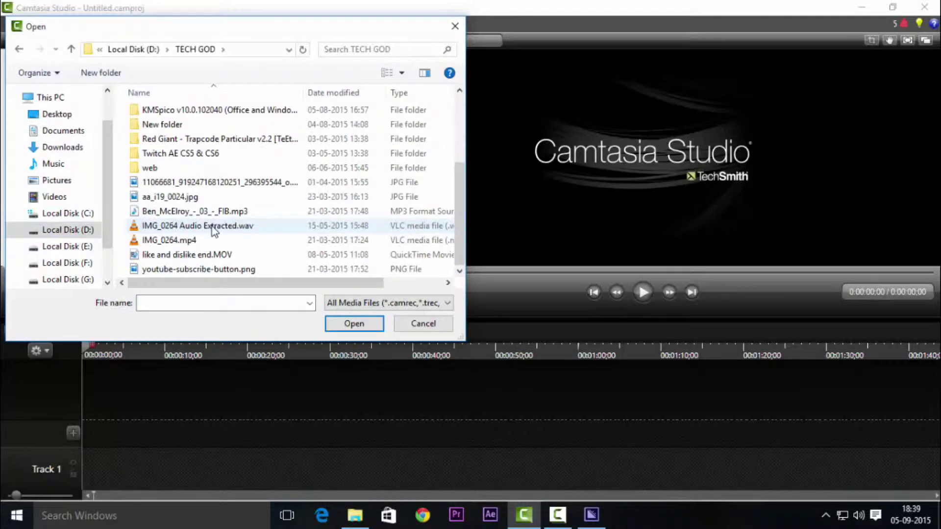
pyautogui.click(191, 240)
pyautogui.click(347, 323)
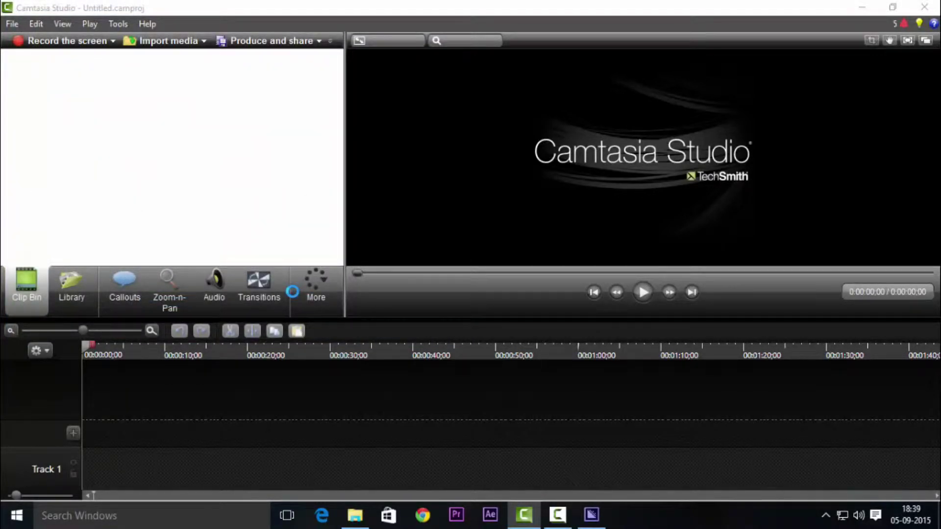
# Place IMG_0264.mp4 on Track 2 at 0:00 and cut its tail, leaving 0:00:06:10.
pyautogui.moveTo(37, 104); pyautogui.dragTo(128, 424)
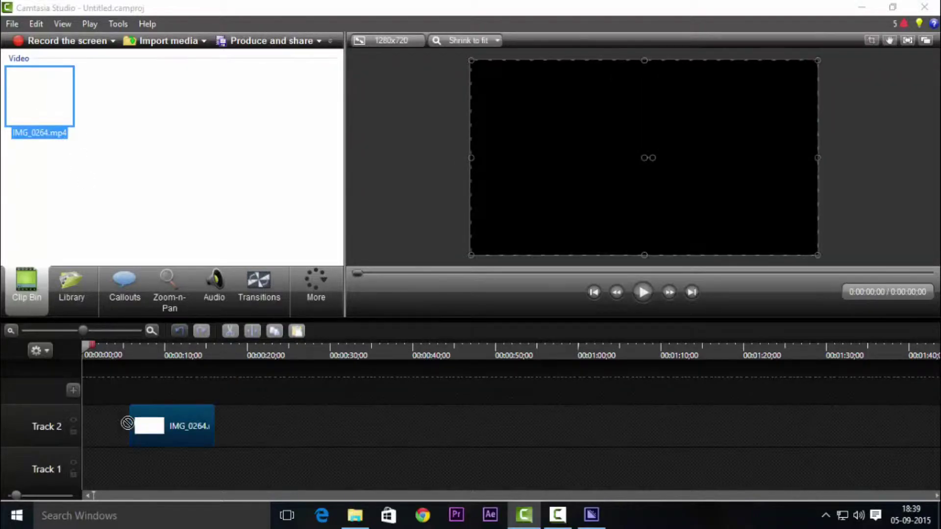
pyautogui.moveTo(187, 422); pyautogui.dragTo(113, 420)
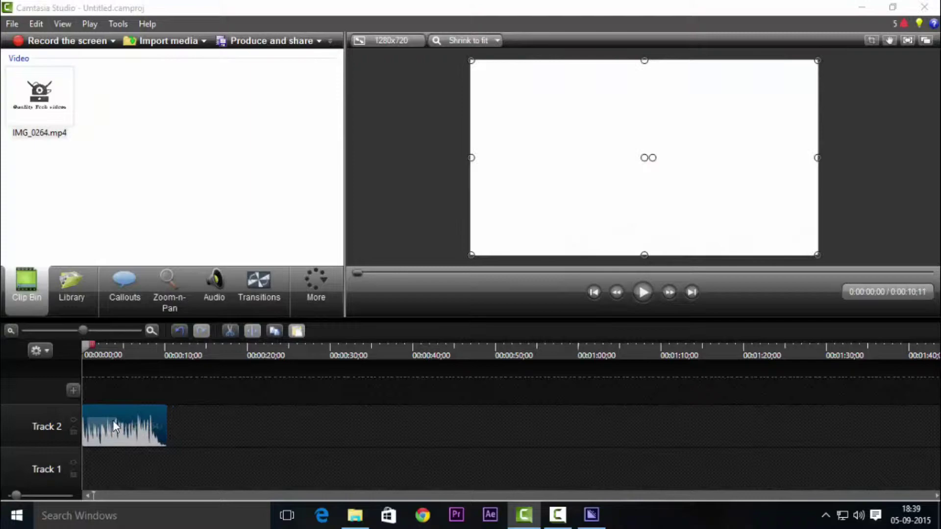
pyautogui.moveTo(87, 346); pyautogui.dragTo(245, 360)
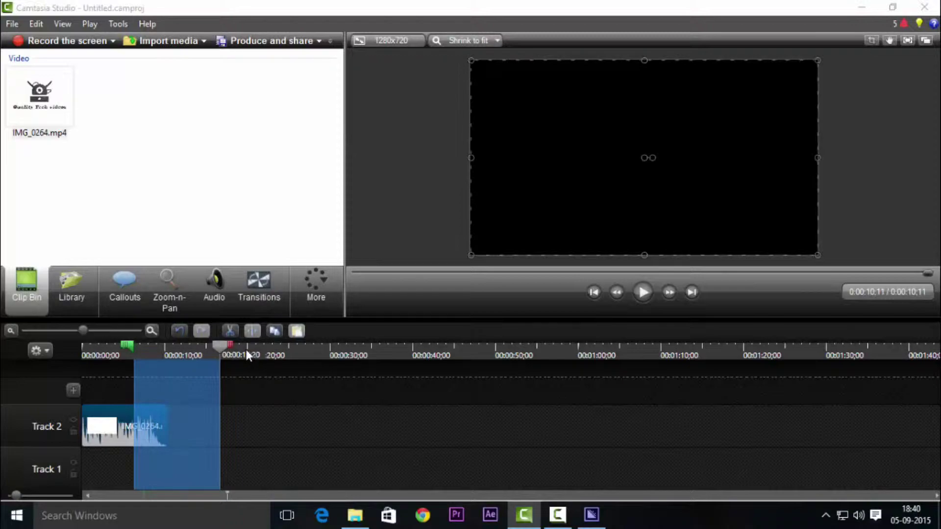
pyautogui.hotkey('ctrl', 'x')
pyautogui.click(263, 420)
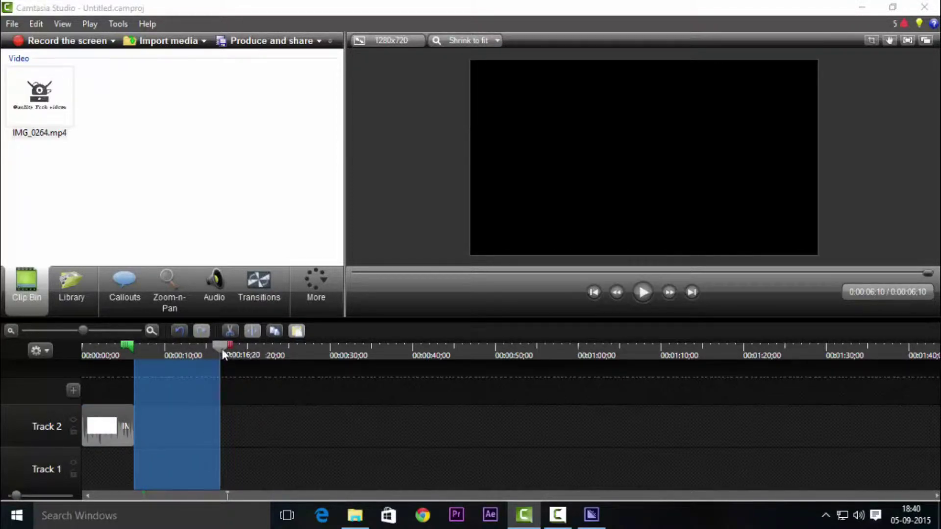
pyautogui.moveTo(223, 354); pyautogui.dragTo(133, 358)
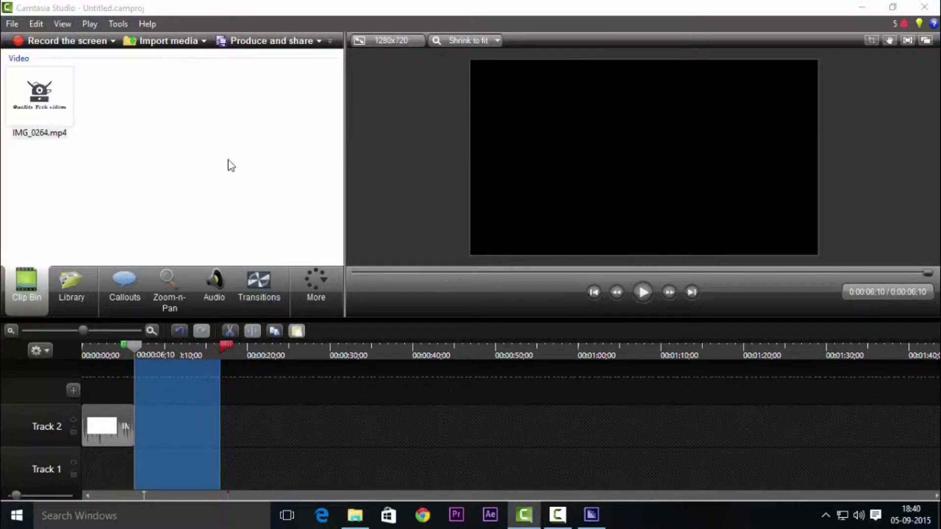
# Start a custom production with 'GIF - animation file' as the output format.
pyautogui.click(265, 43)
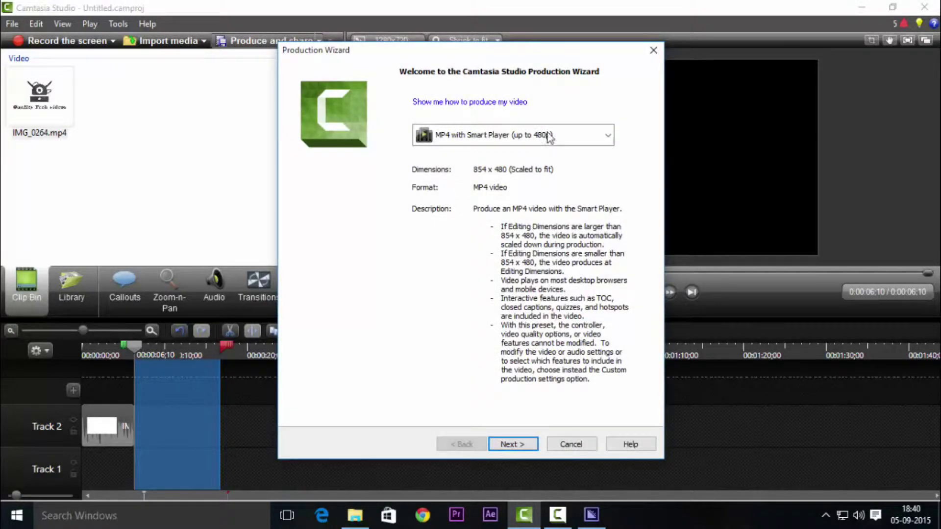
pyautogui.click(481, 139)
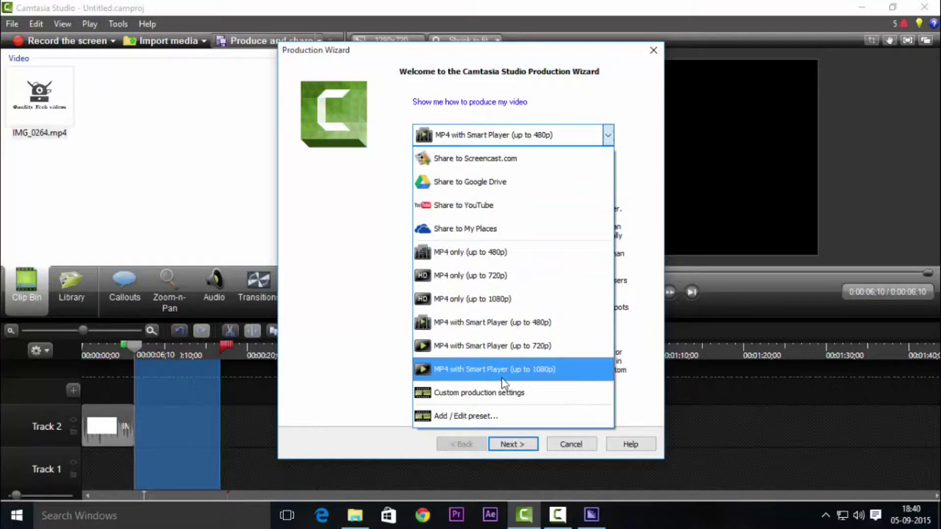
pyautogui.click(492, 393)
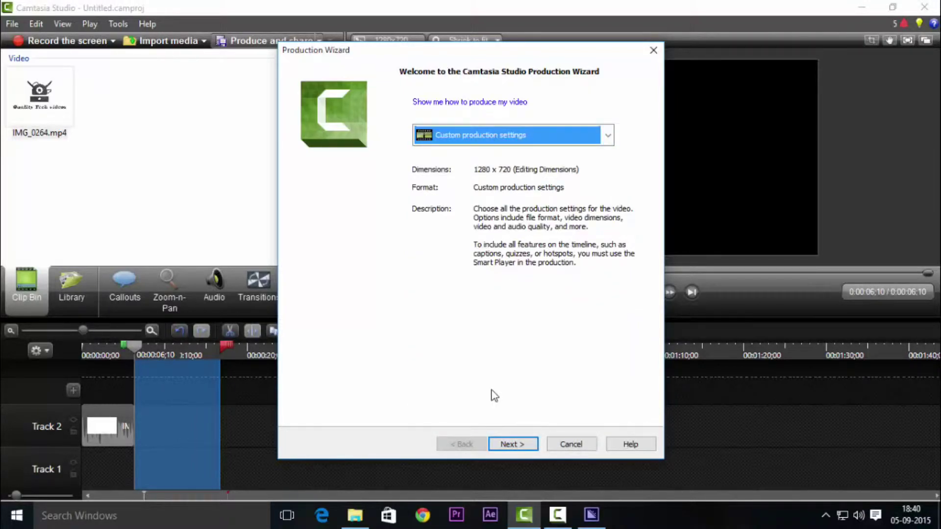
pyautogui.click(509, 443)
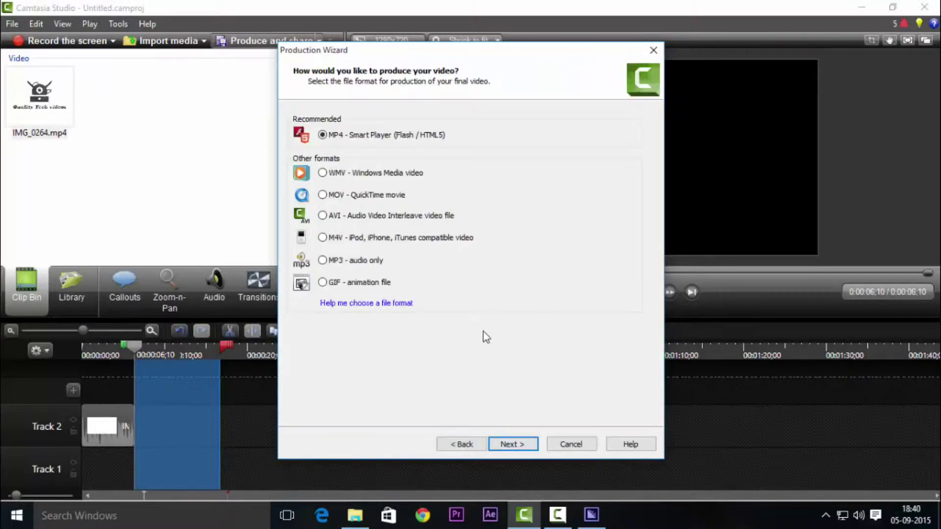
pyautogui.click(323, 284)
pyautogui.click(510, 444)
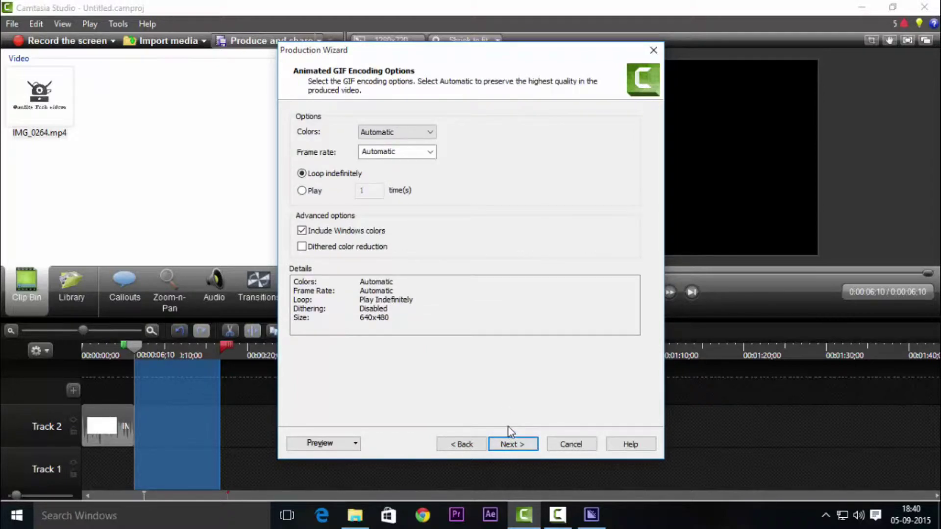
# Accept the GIF options at 1280x720 and keep the name Untitled on the Desktop.
pyautogui.click(519, 445)
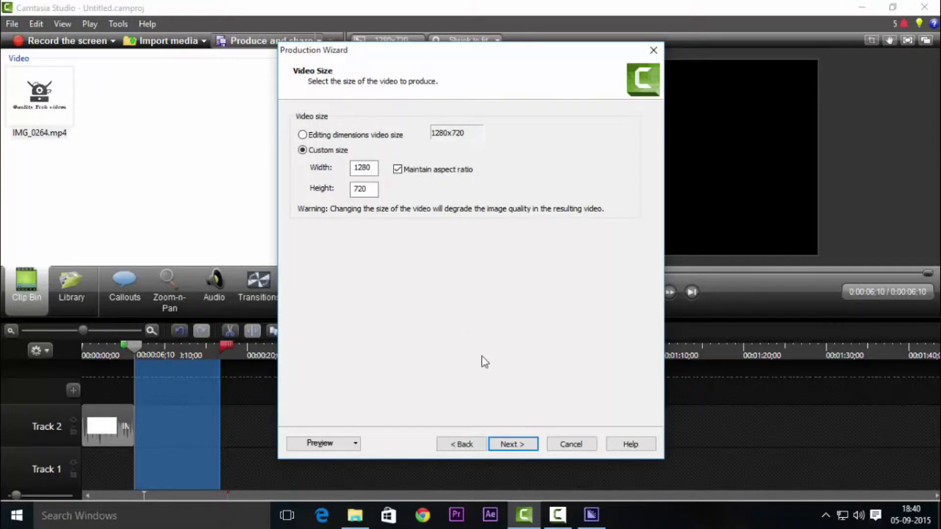
pyautogui.click(510, 444)
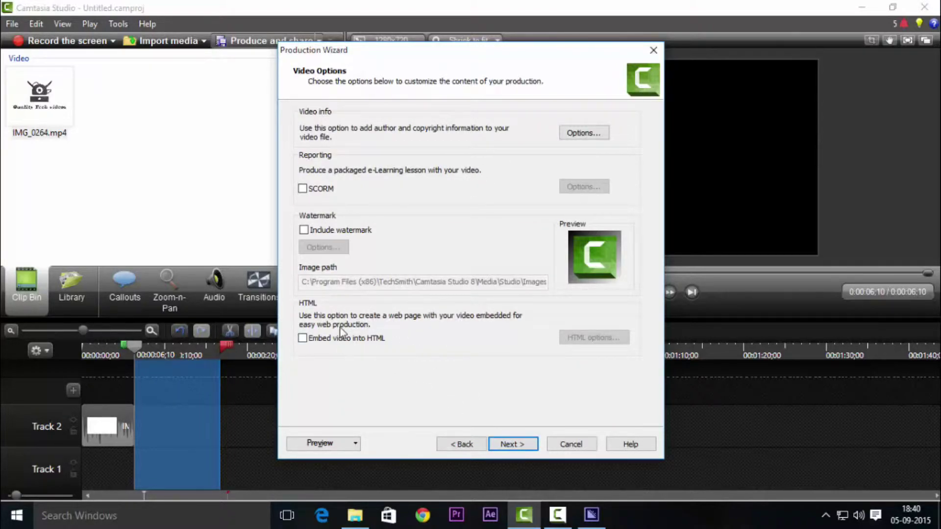
pyautogui.click(514, 444)
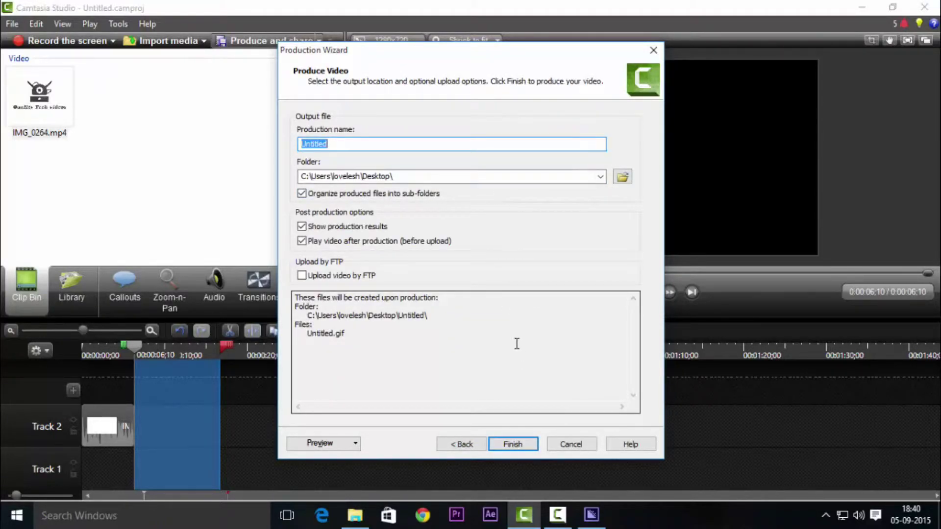
pyautogui.press('End')
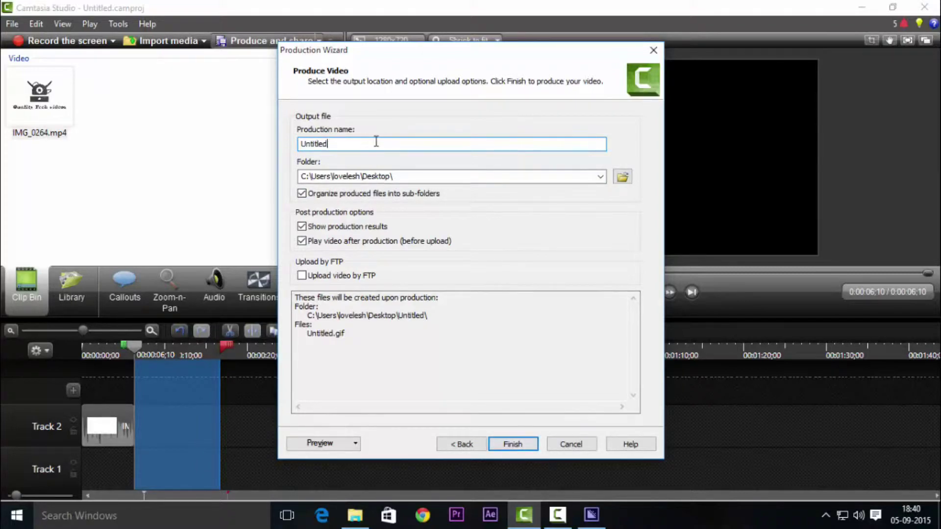
# Render Untitled.gif (1280x720, 12.75 MB), dismiss the results, and close the project window.
pyautogui.click(508, 444)
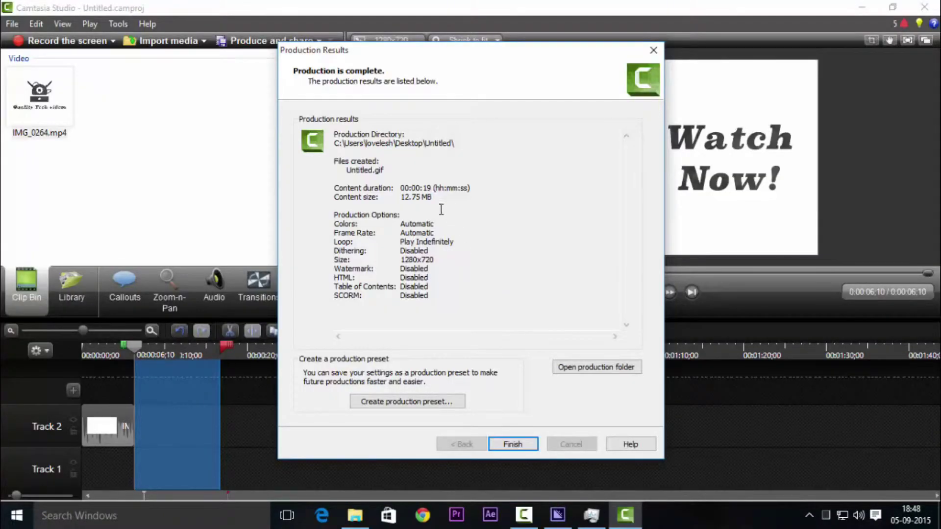
pyautogui.click(513, 444)
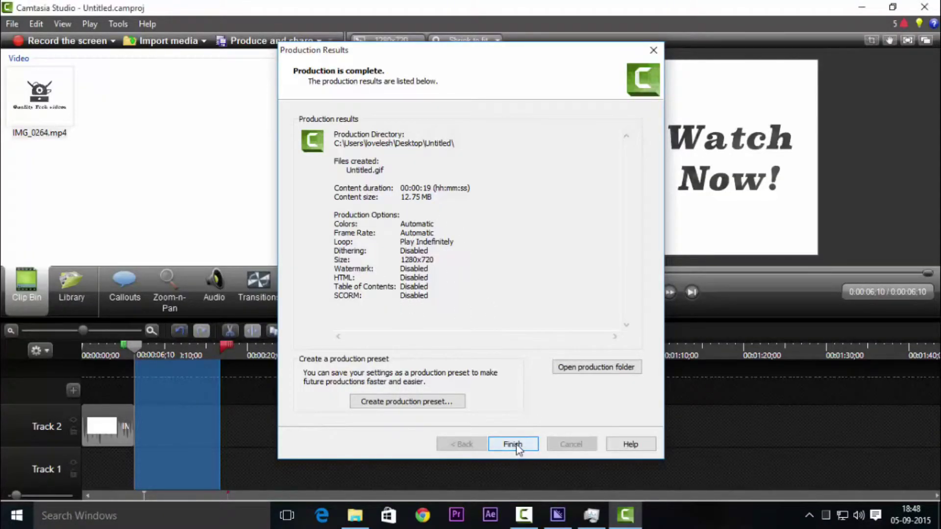
pyautogui.click(917, 10)
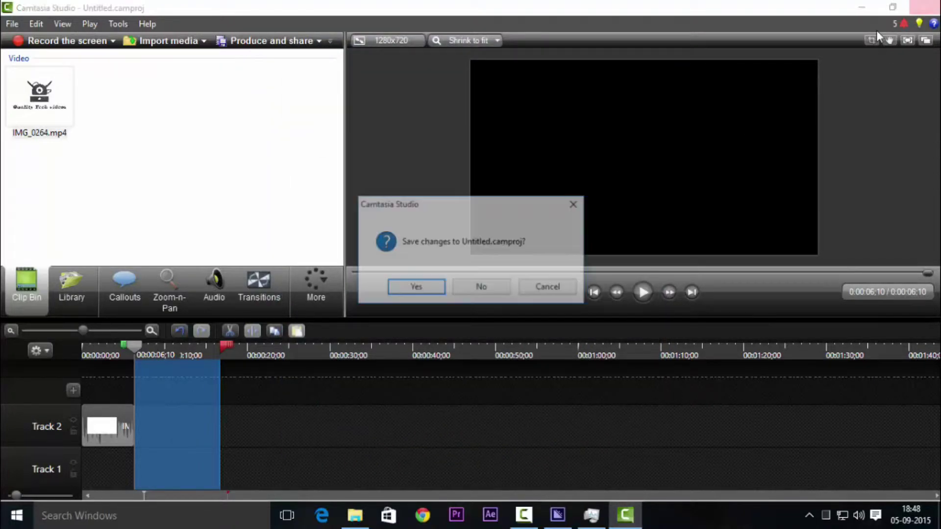
# Decline saving the project, then play Untitled.gif from the desktop Untitled folder and close Photos.
pyautogui.click(560, 288)
pyautogui.click(863, 8)
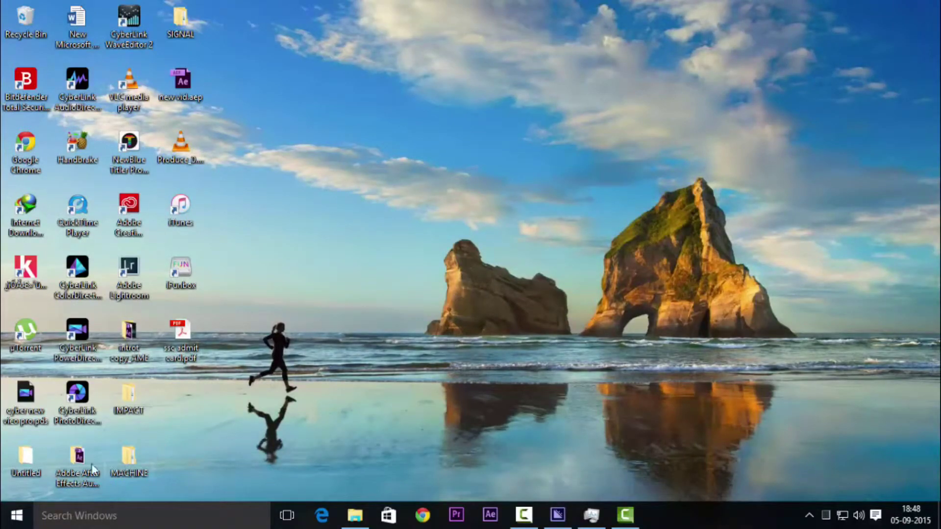
pyautogui.doubleClick(25, 461)
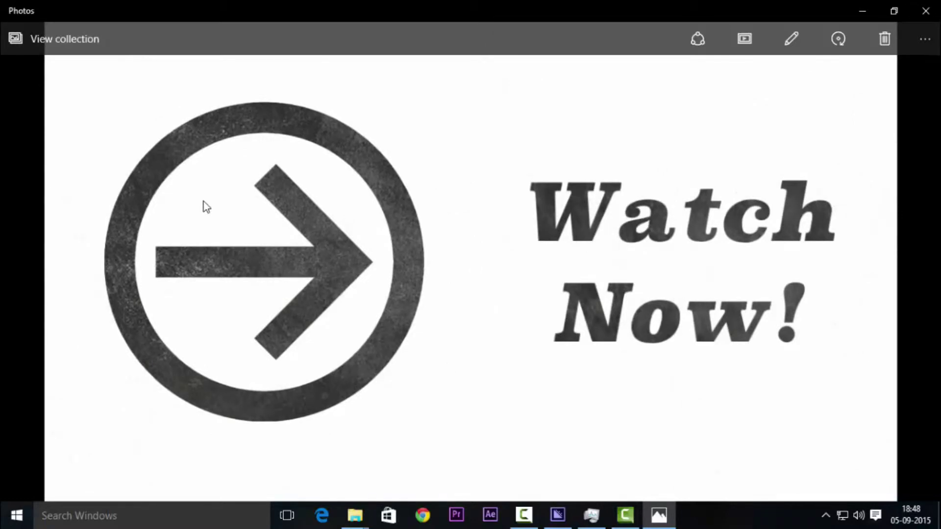
pyautogui.click(926, 11)
# Check that Untitled.gif's Properties report a 12.7 MB GIF, then close the Untitled folder window.
pyautogui.rightClick(175, 192)
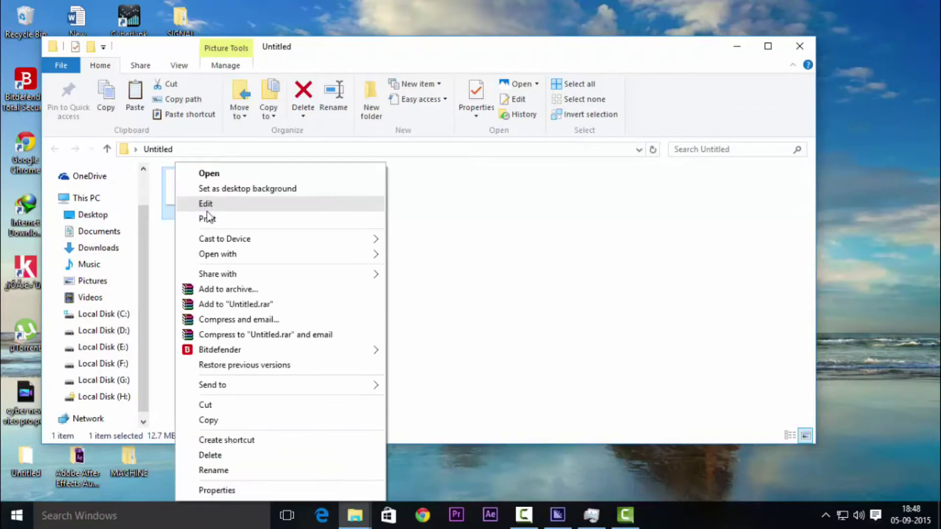
pyautogui.click(226, 491)
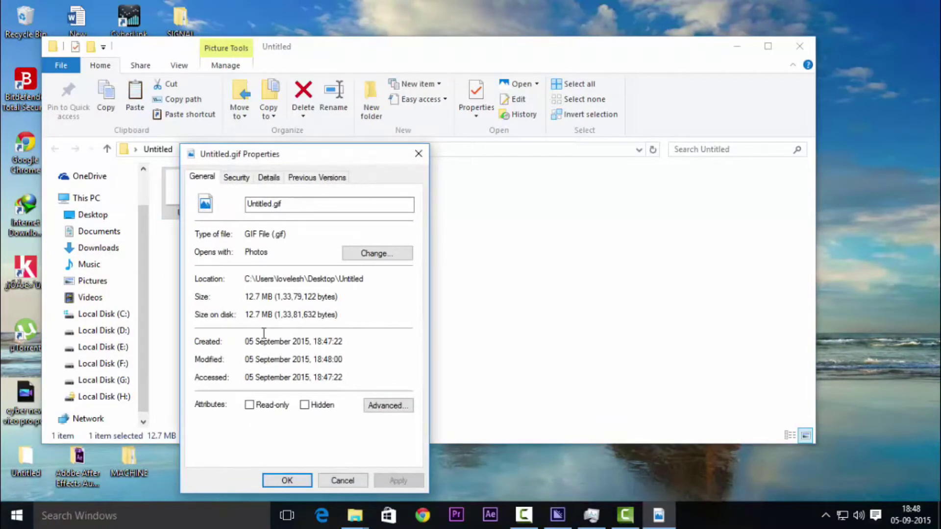
pyautogui.click(418, 154)
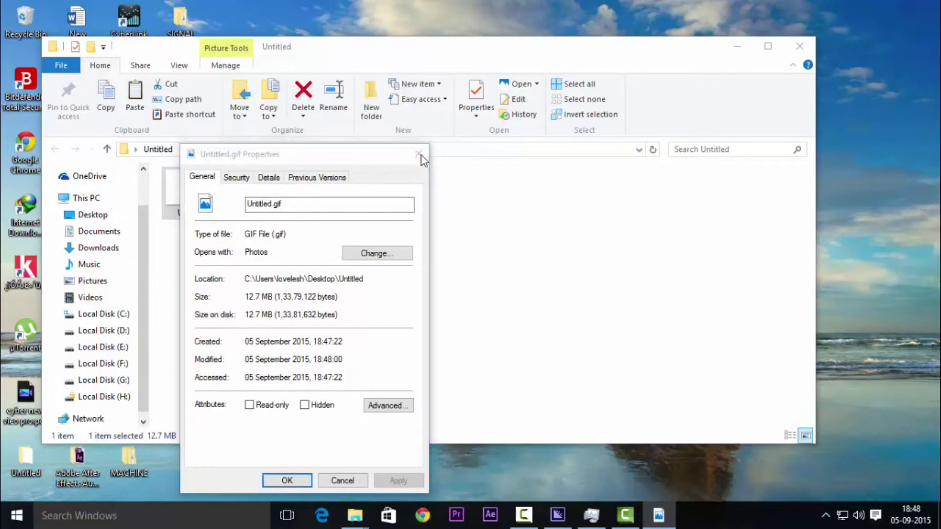
pyautogui.click(796, 49)
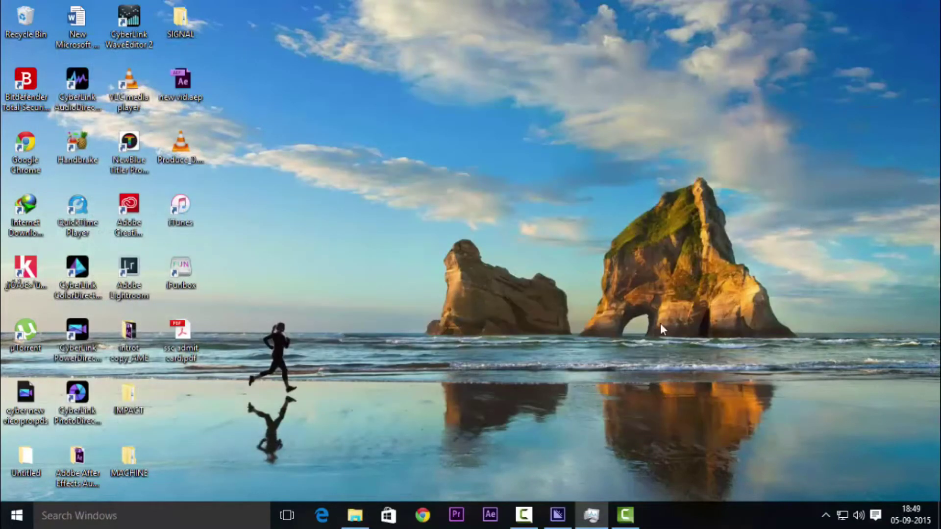